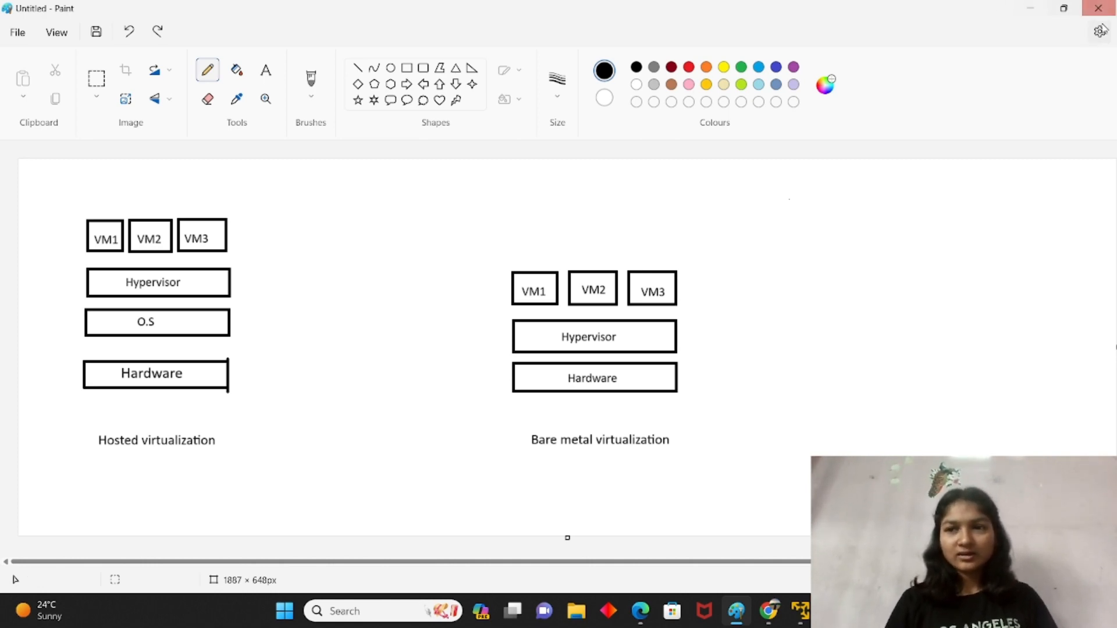
Step: Minimize the Paint window with the hosted versus bare-metal diagram so the desktop shows
{"action": "left_click", "coordinate": [1030, 8]}
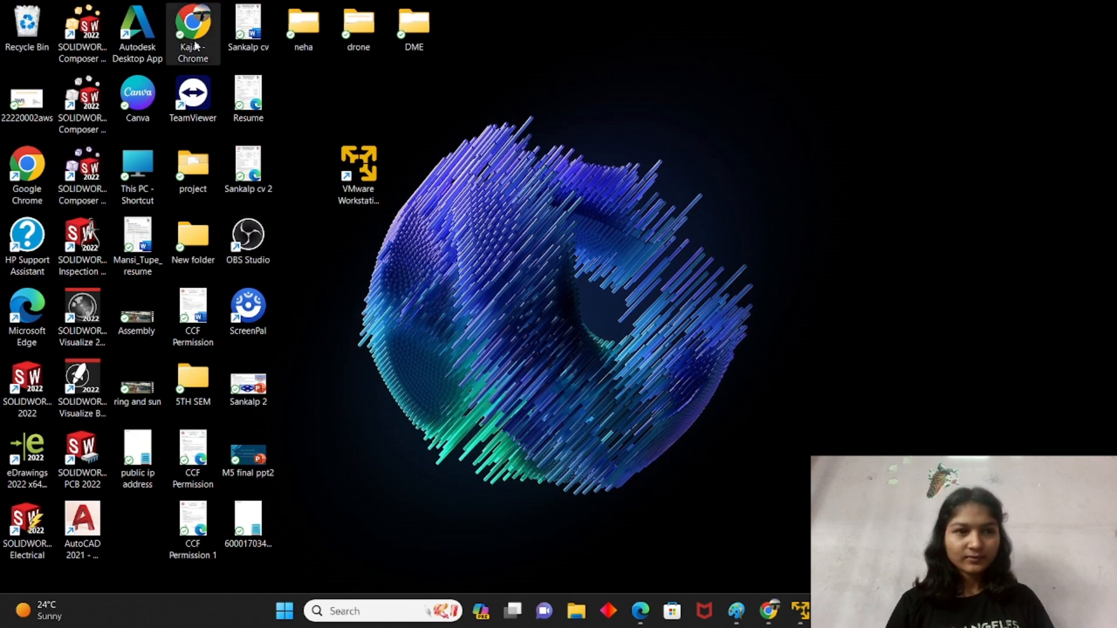
Step: Open a maximized Chrome window and Google search for 'ubuntu'
{"action": "double_click", "coordinate": [192, 23]}
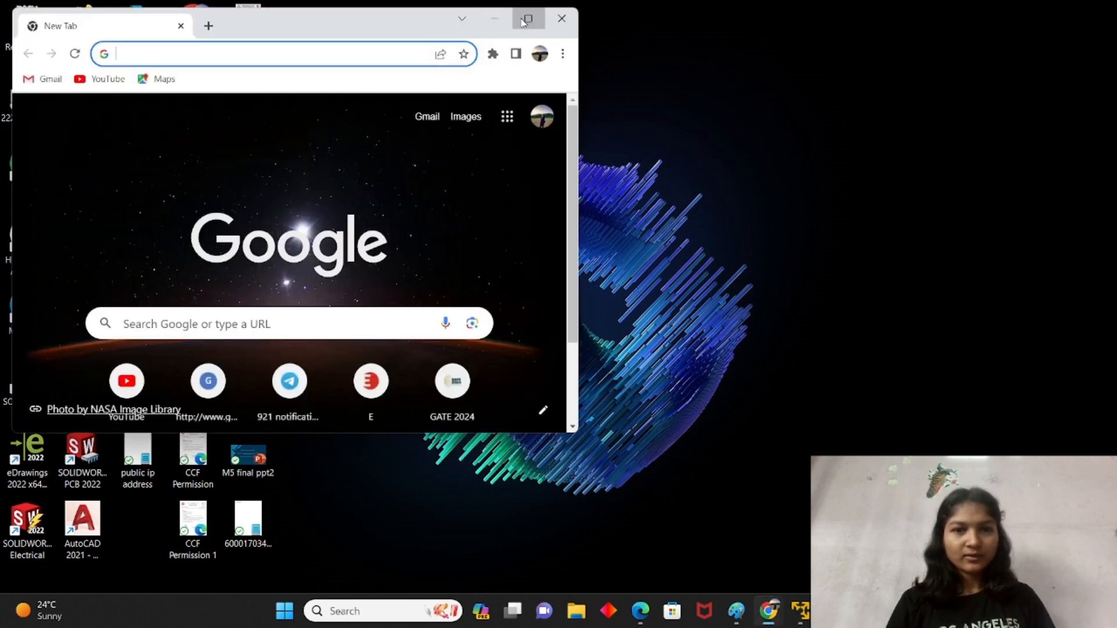
{"action": "left_click", "coordinate": [528, 18]}
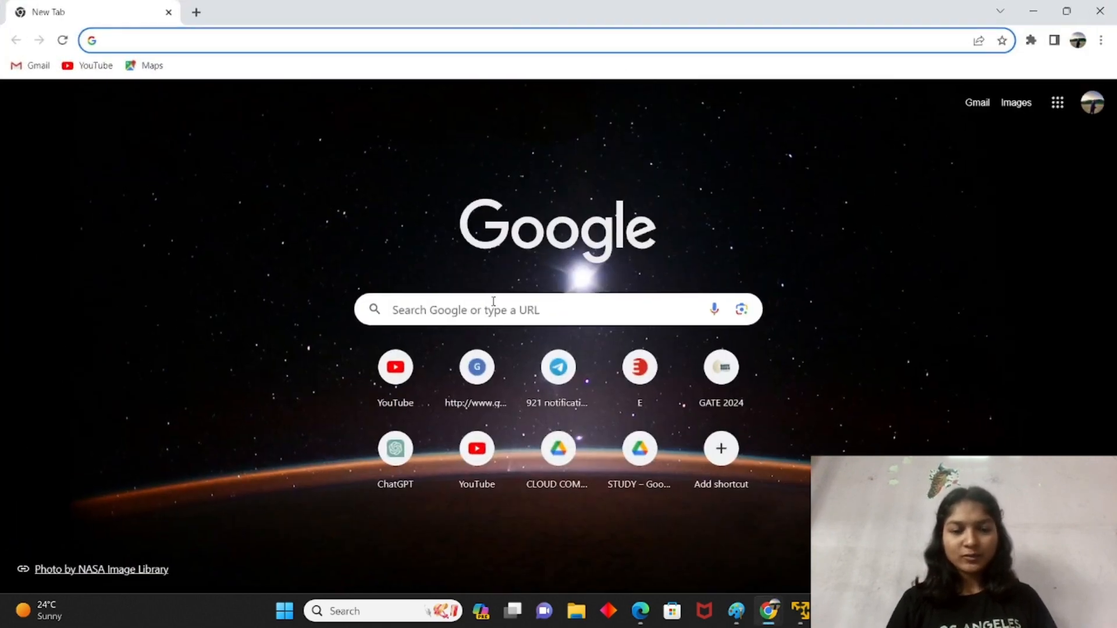
{"action": "left_click", "coordinate": [494, 301]}
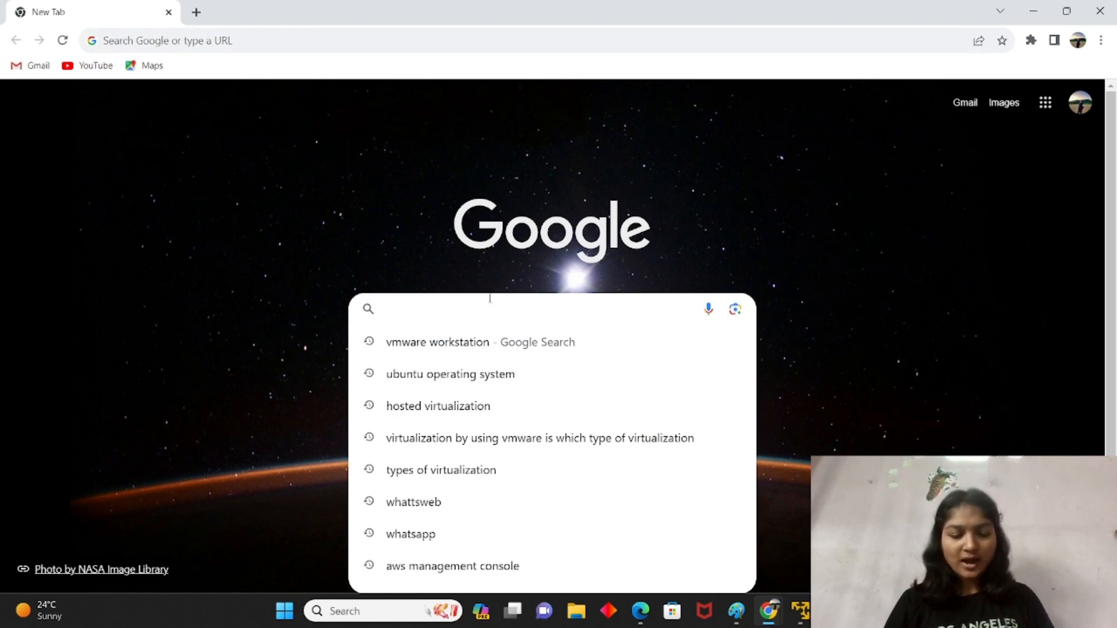
{"action": "type", "text": "ubuntu"}
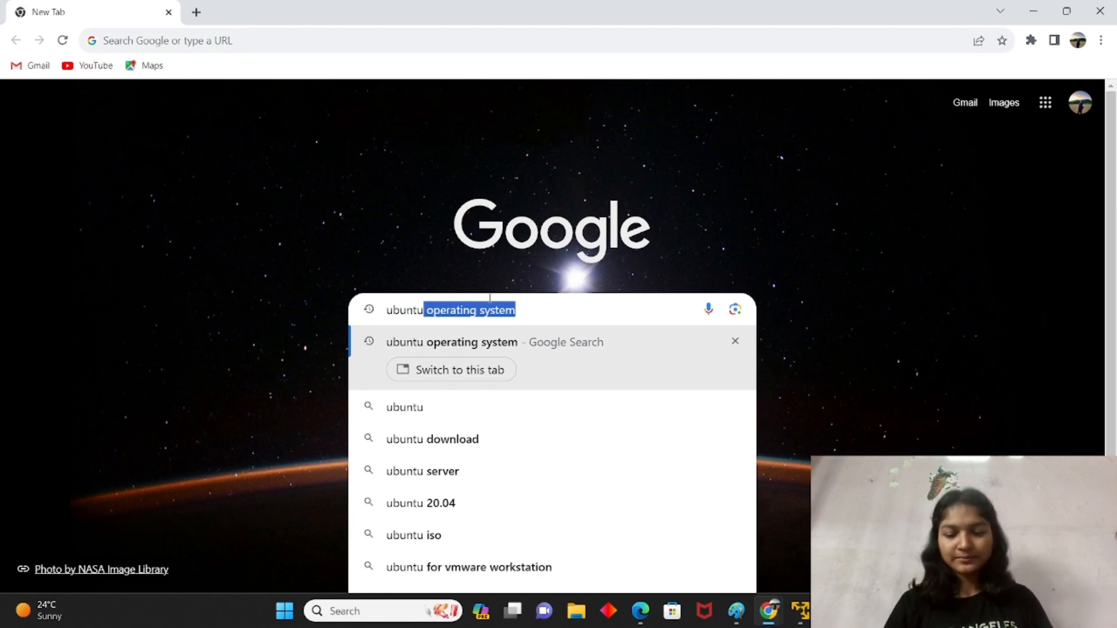
{"action": "key", "text": "Return"}
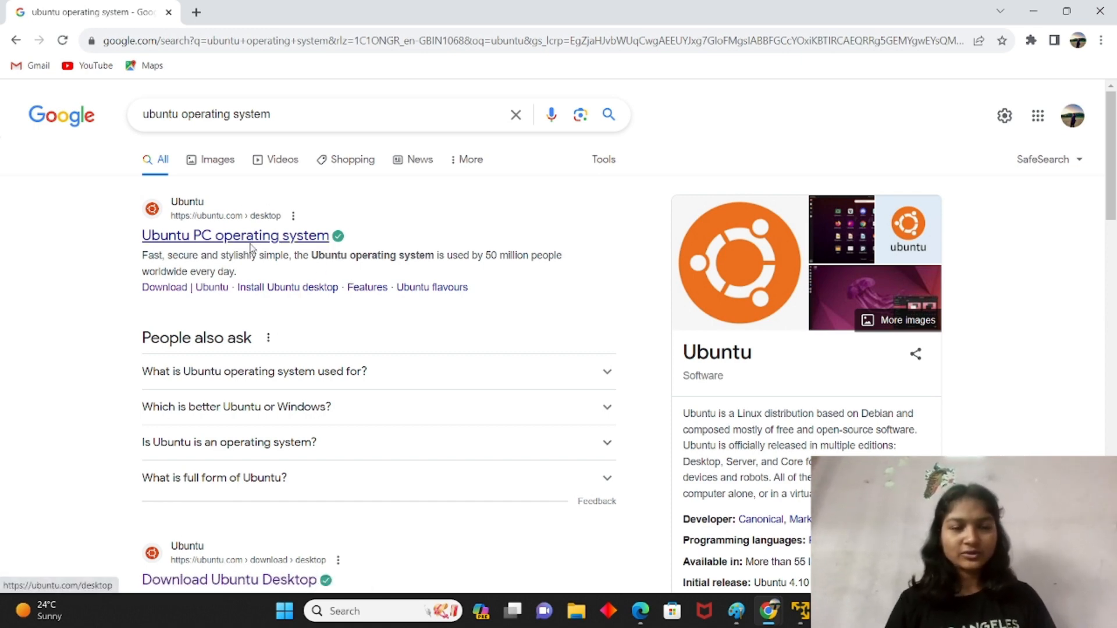
Step: Replace the query with 'vm ware', review the results, then minimize Chrome
{"action": "left_click", "coordinate": [516, 114]}
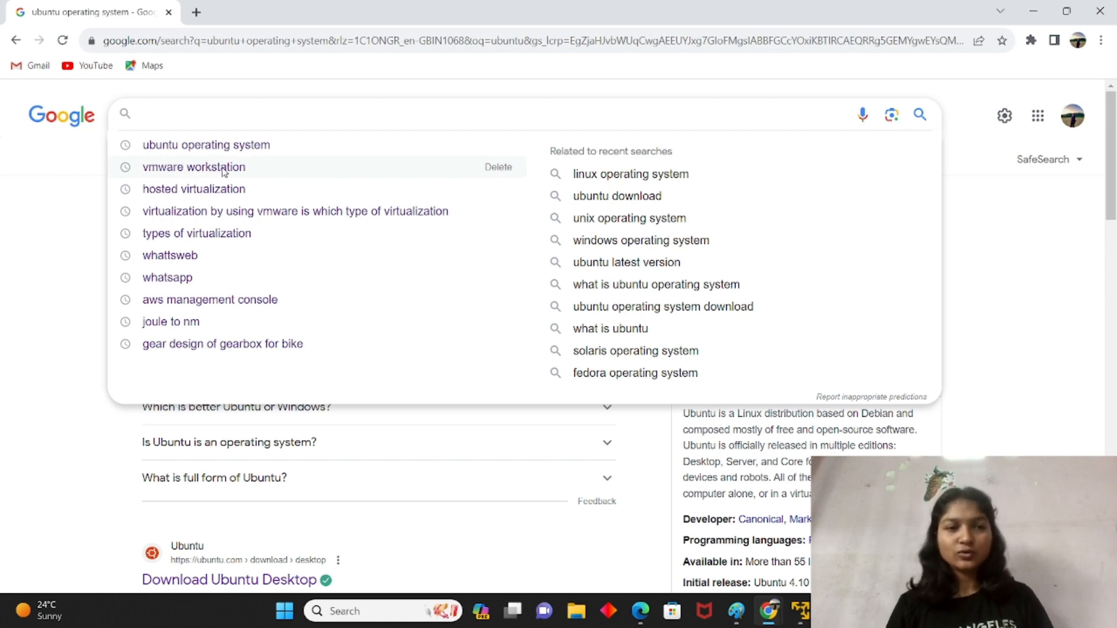
{"action": "left_click", "coordinate": [223, 170]}
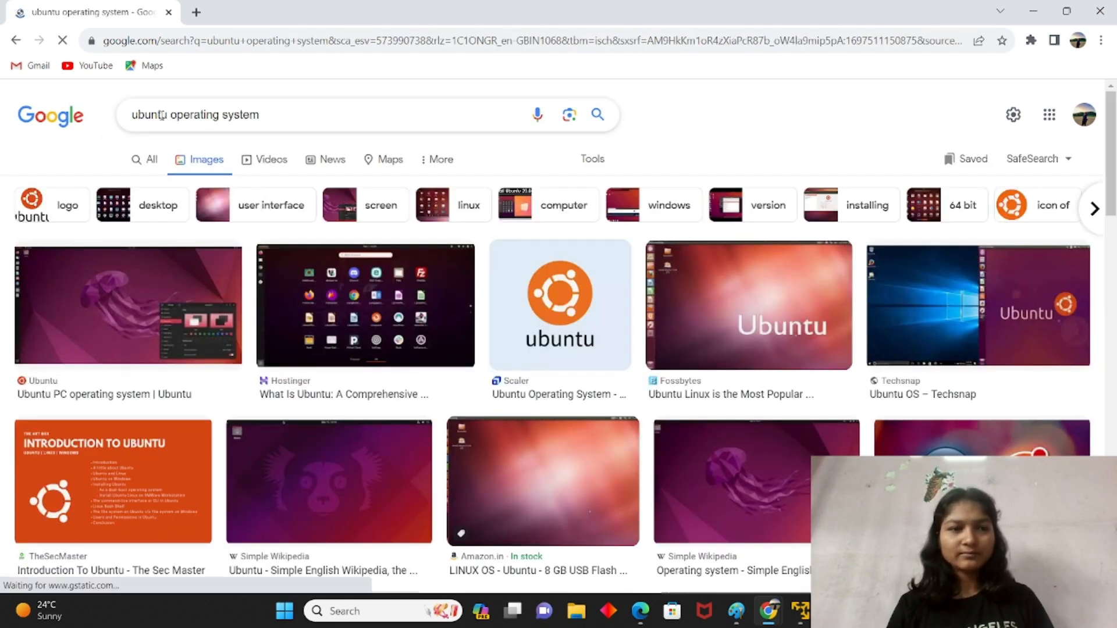
{"action": "left_click", "coordinate": [154, 160]}
{"action": "left_click_drag", "start_coordinate": [270, 114], "coordinate": [97, 106]}
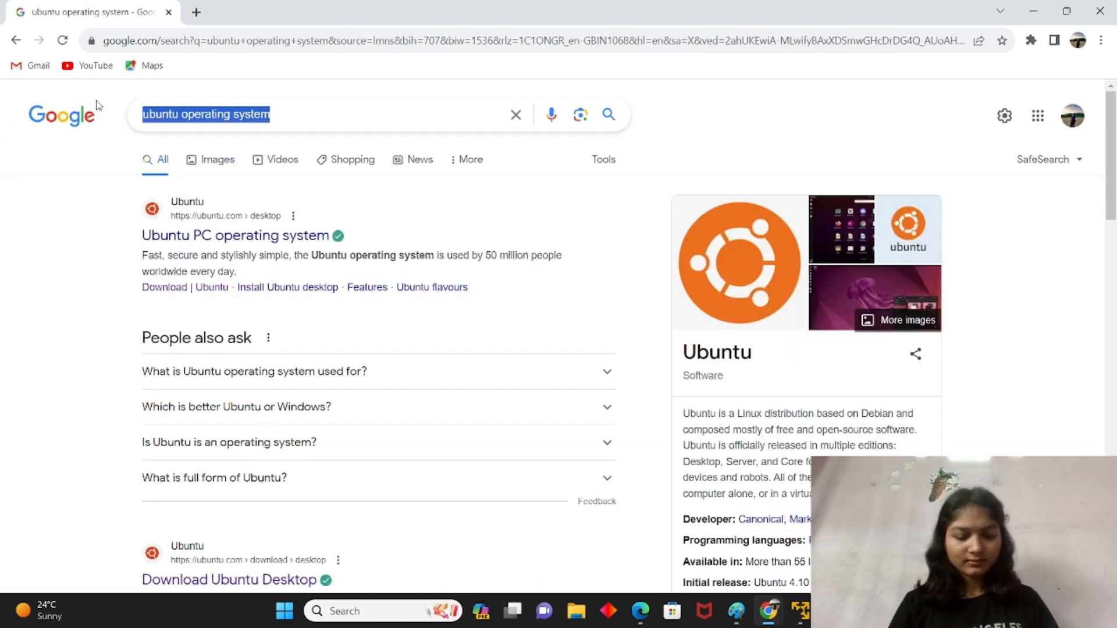
{"action": "type", "text": "vm ware"}
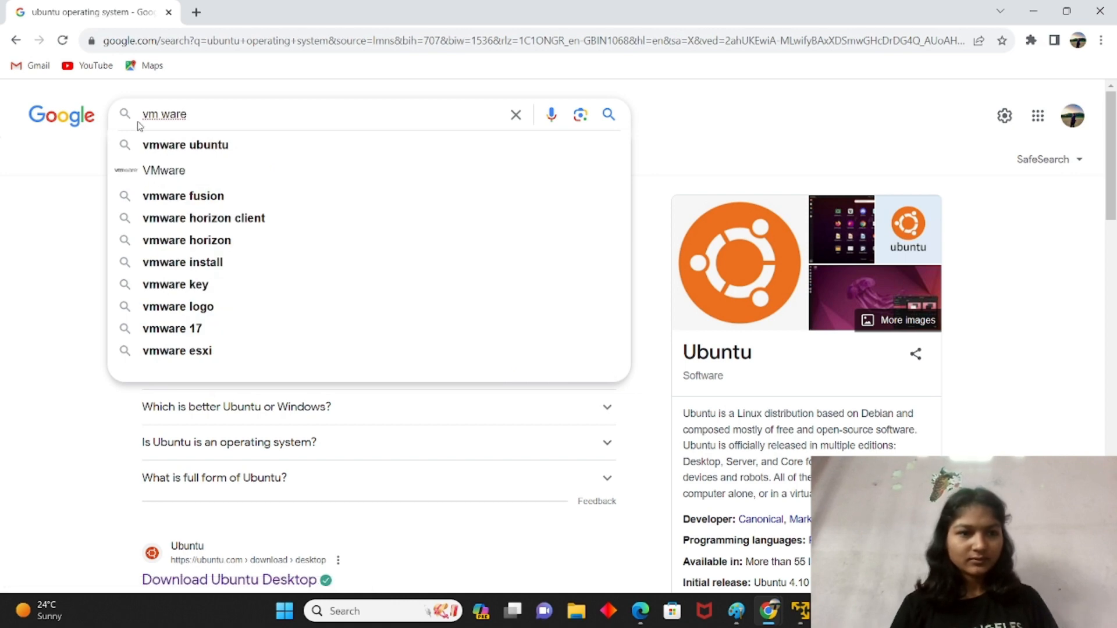
{"action": "key", "text": "Return"}
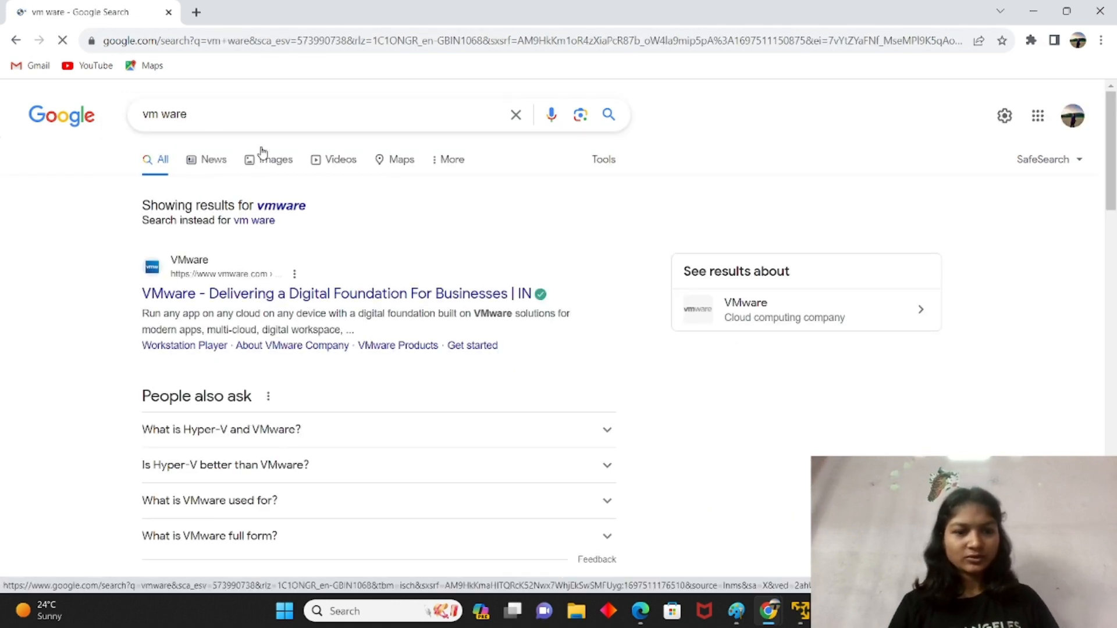
{"action": "scroll", "coordinate": [285, 257], "scroll_direction": "down", "scroll_amount": 6}
{"action": "scroll", "coordinate": [285, 257], "scroll_direction": "up", "scroll_amount": 6}
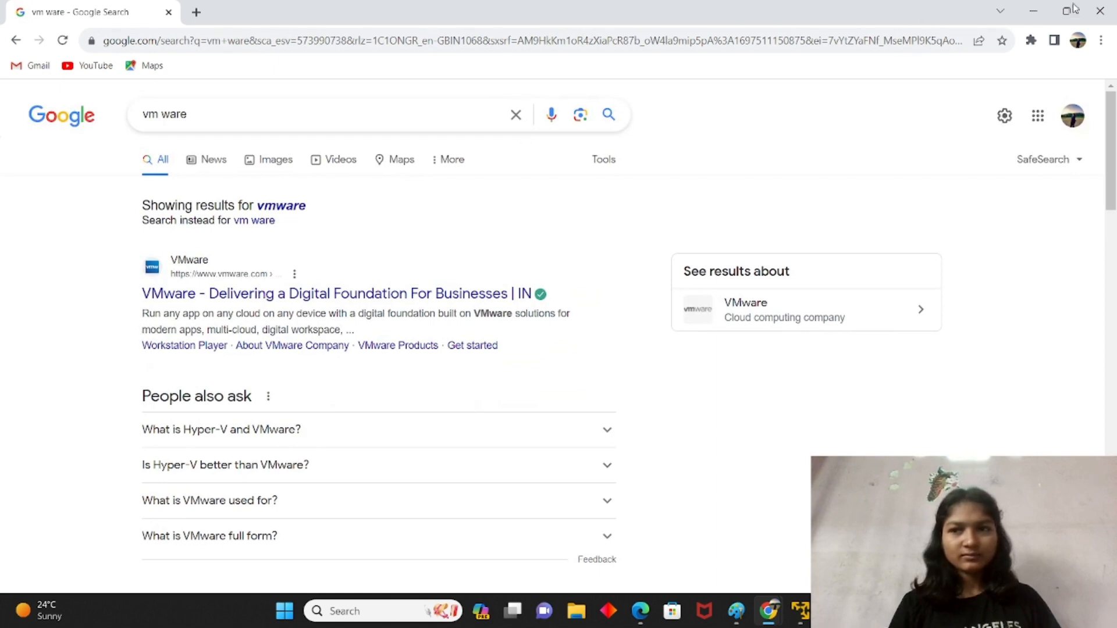
{"action": "left_click", "coordinate": [1034, 11]}
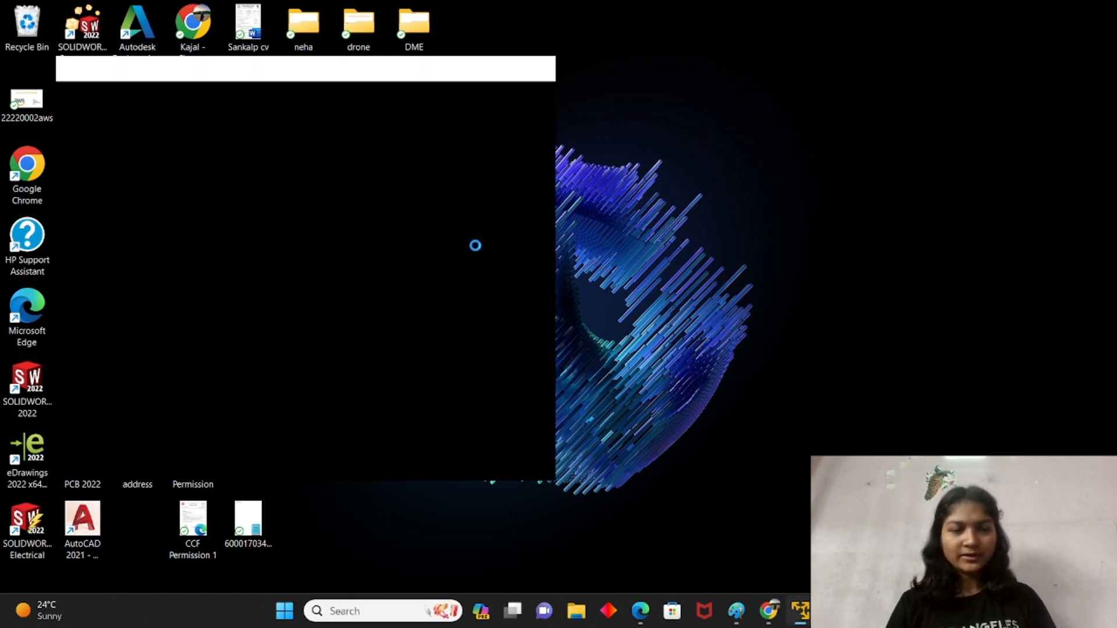
Step: Maximize VMware Workstation 17 Player and launch the New Virtual Machine Wizard
{"action": "left_click", "coordinate": [506, 65]}
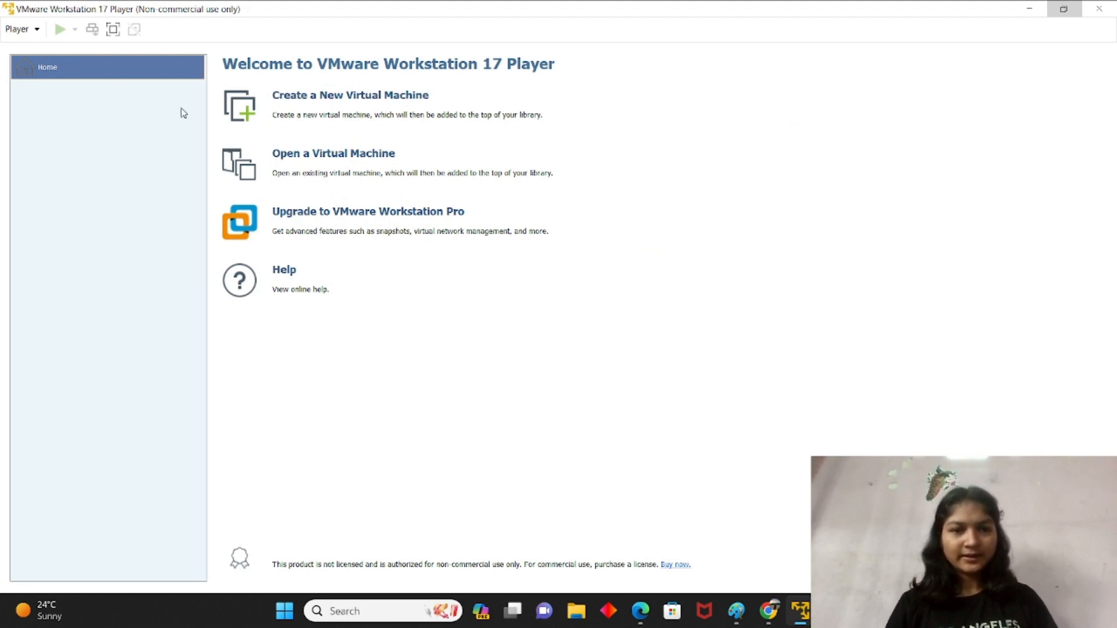
{"action": "left_click", "coordinate": [311, 104]}
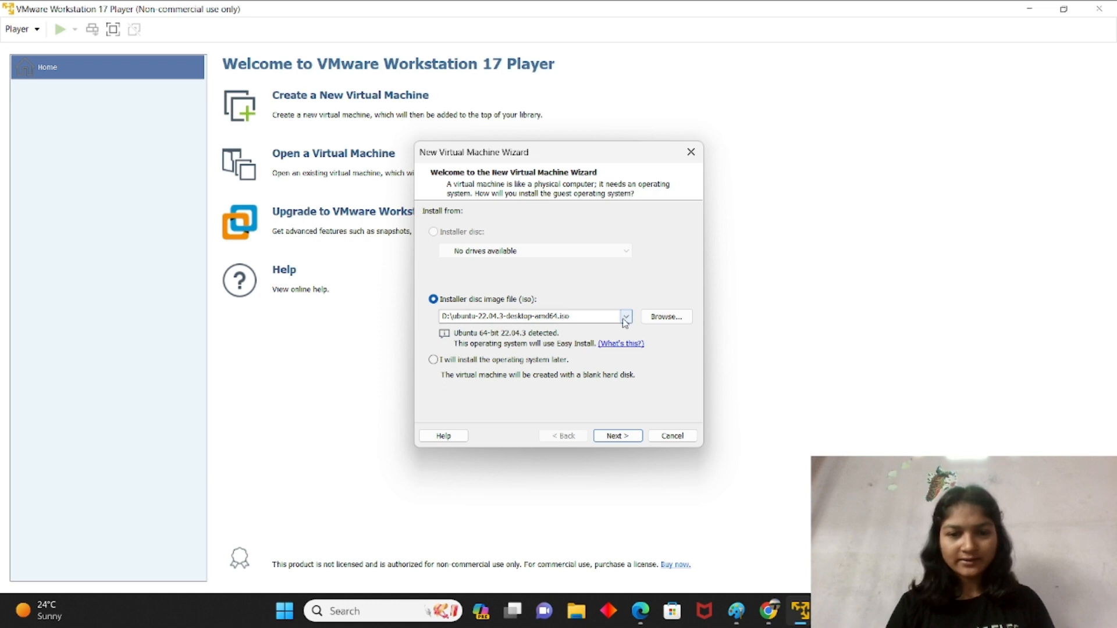
Step: Pick ubuntu-22.04.3-desktop-amd64.iso as the installer disc image and continue
{"action": "left_click", "coordinate": [626, 321]}
{"action": "left_click", "coordinate": [527, 333]}
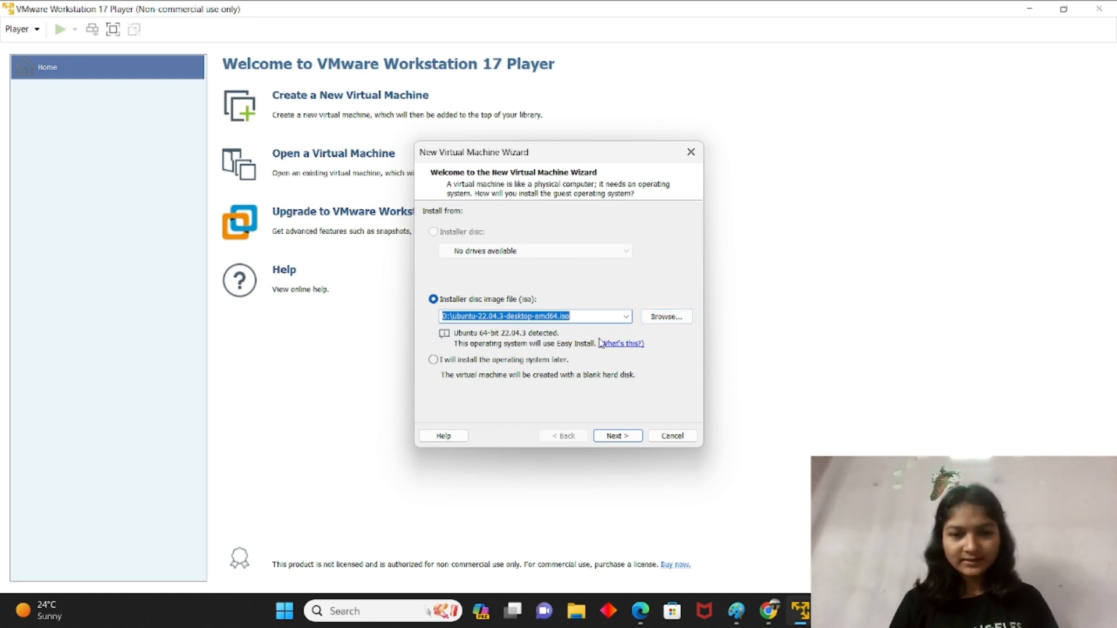
{"action": "left_click", "coordinate": [616, 436]}
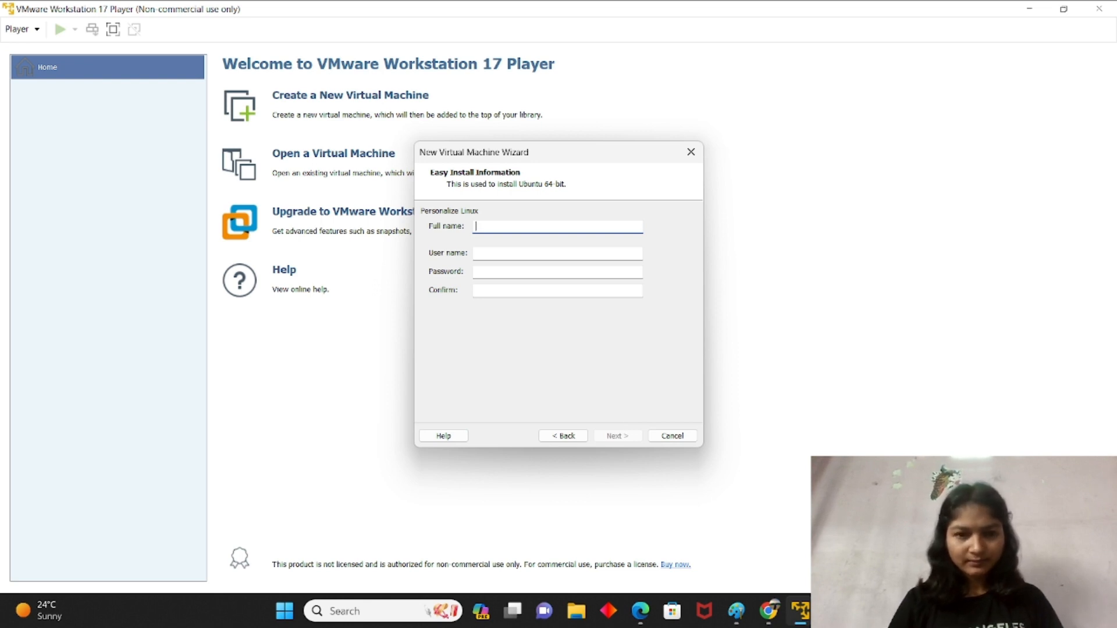
Step: Enter the full name, user name and password twice, keeping the VM name 'Ubuntu 64-bit (4)'
{"action": "type", "text": "kajal pawar"}
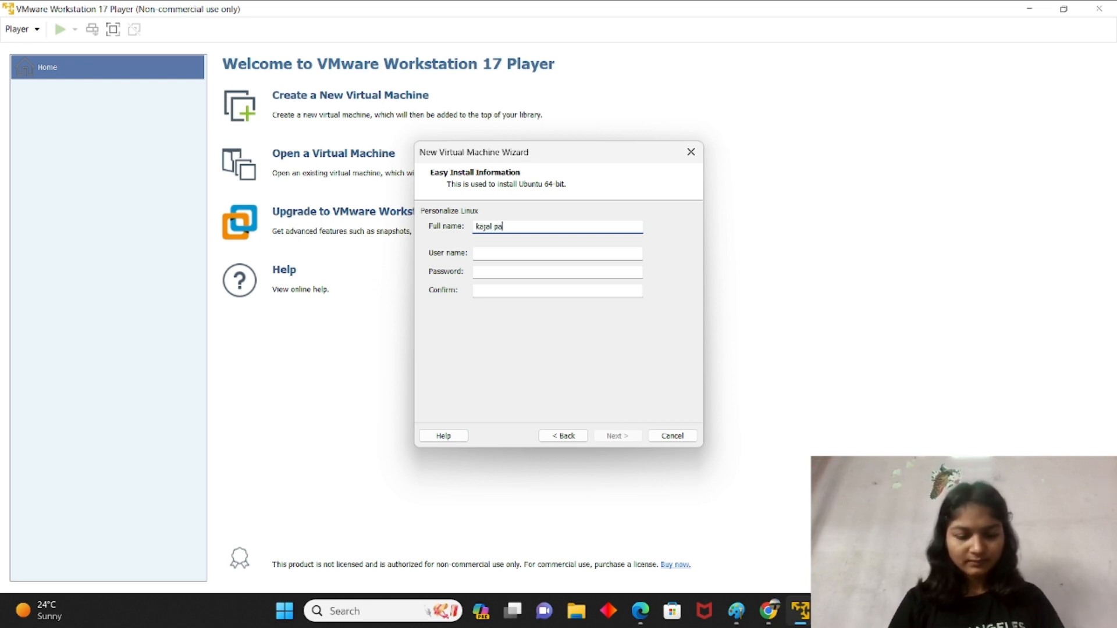
{"action": "left_click", "coordinate": [508, 254]}
{"action": "type", "text": "kajal"}
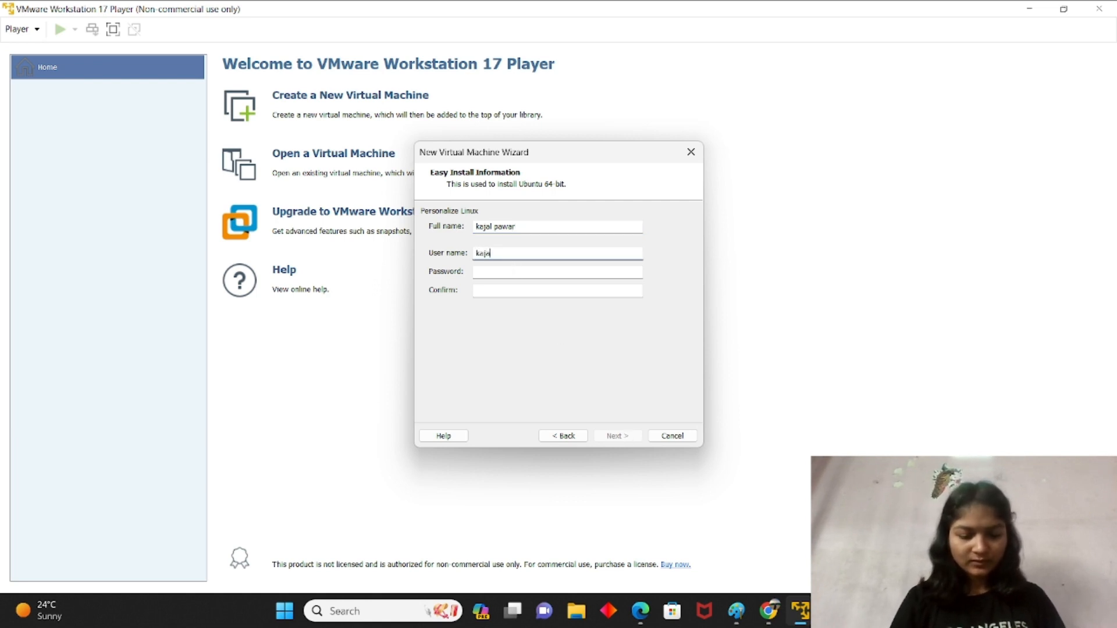
{"action": "left_click", "coordinate": [536, 272]}
{"action": "type", "text": "••••"}
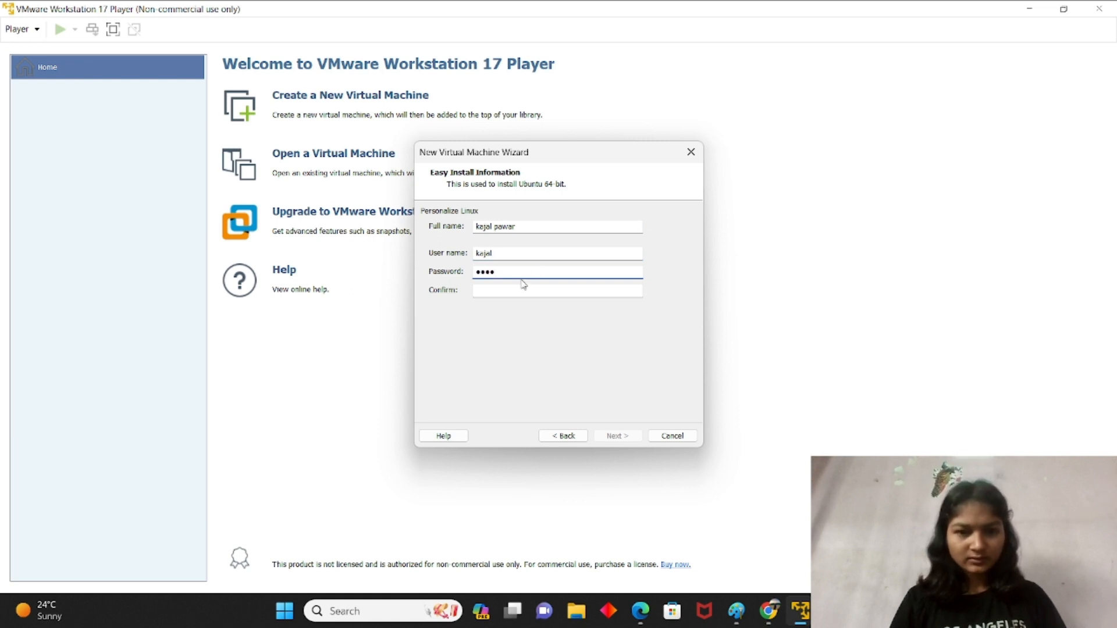
{"action": "left_click", "coordinate": [512, 289]}
{"action": "type", "text": "•••"}
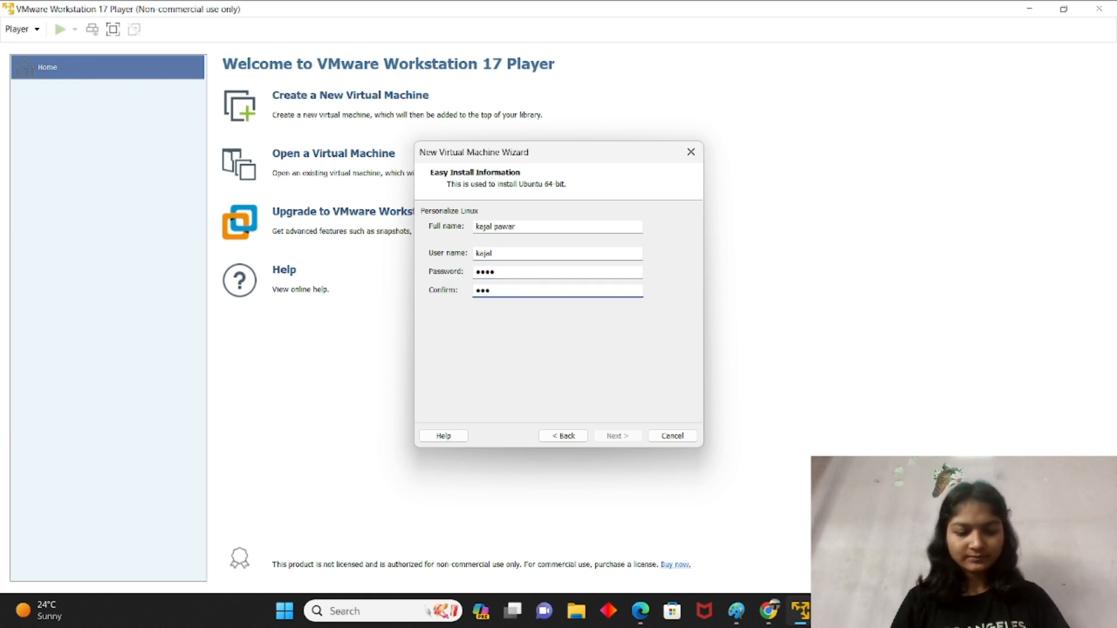
{"action": "type", "text": "•"}
{"action": "key", "text": "Return"}
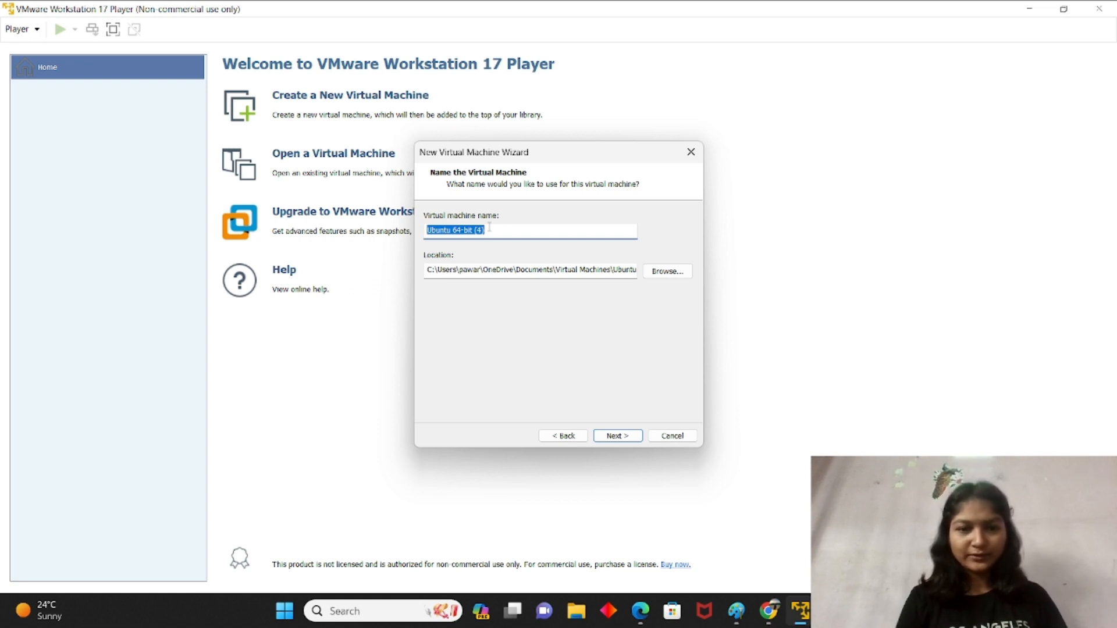
{"action": "left_click", "coordinate": [614, 436]}
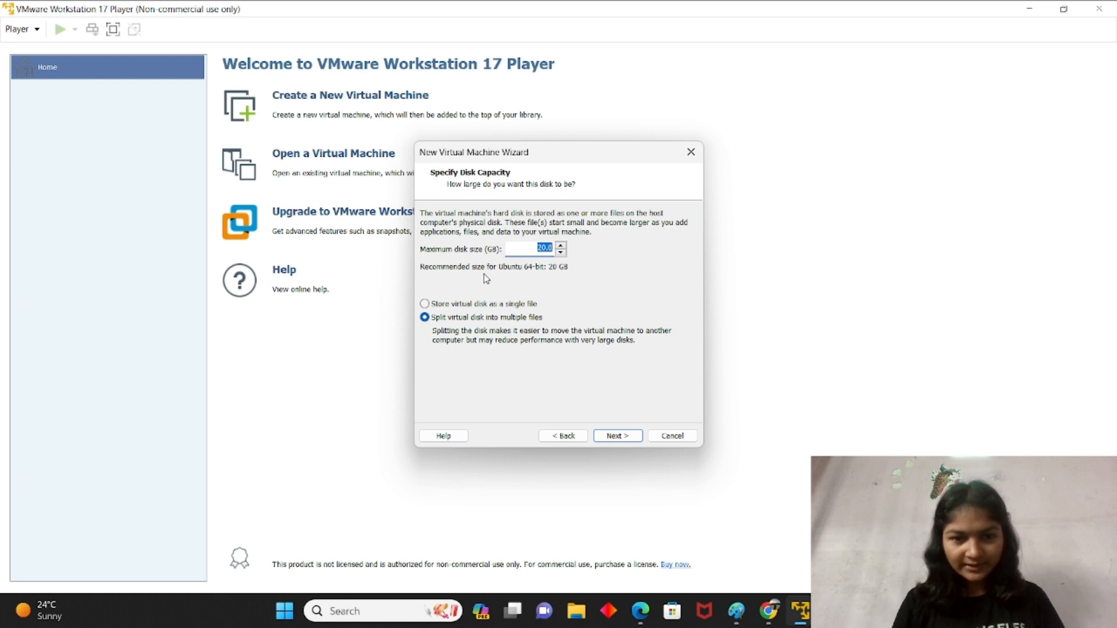
Step: Leave maximum disk size at 20 GB, split into multiple files, and continue to the summary
{"action": "triple_click", "coordinate": [561, 246]}
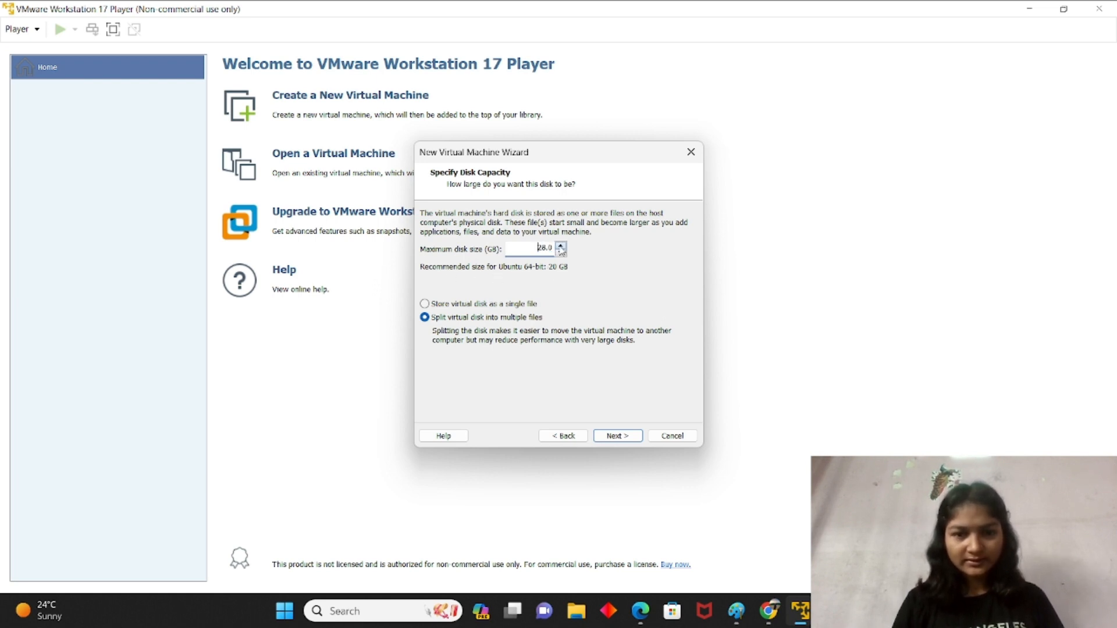
{"action": "left_click", "coordinate": [561, 246]}
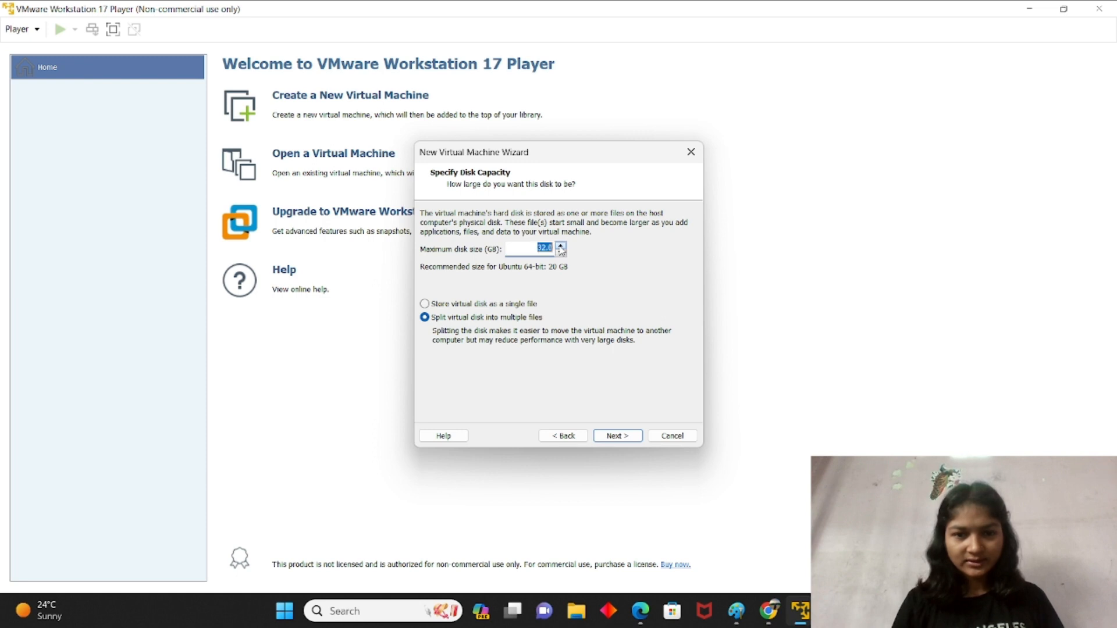
{"action": "left_click", "coordinate": [561, 246]}
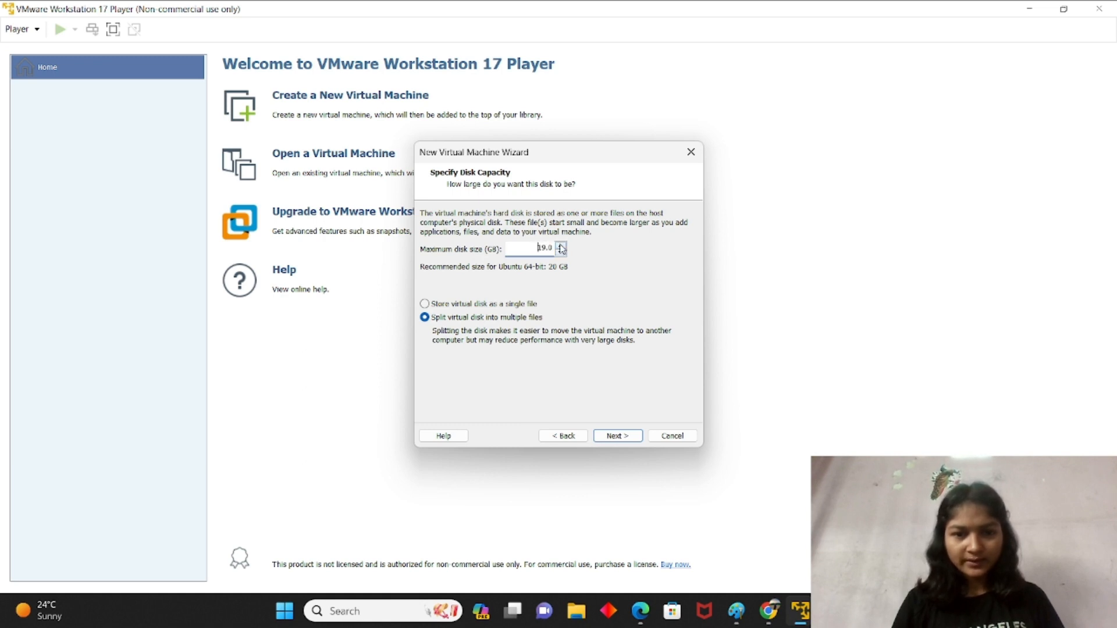
{"action": "left_click", "coordinate": [560, 247]}
{"action": "left_click", "coordinate": [560, 246]}
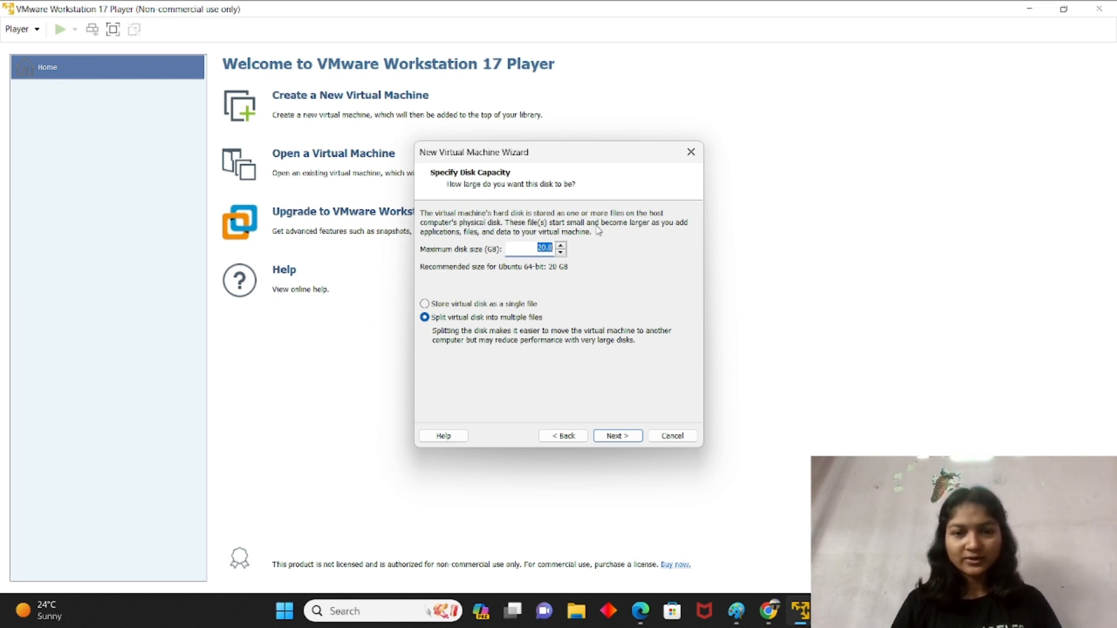
{"action": "left_click", "coordinate": [608, 437]}
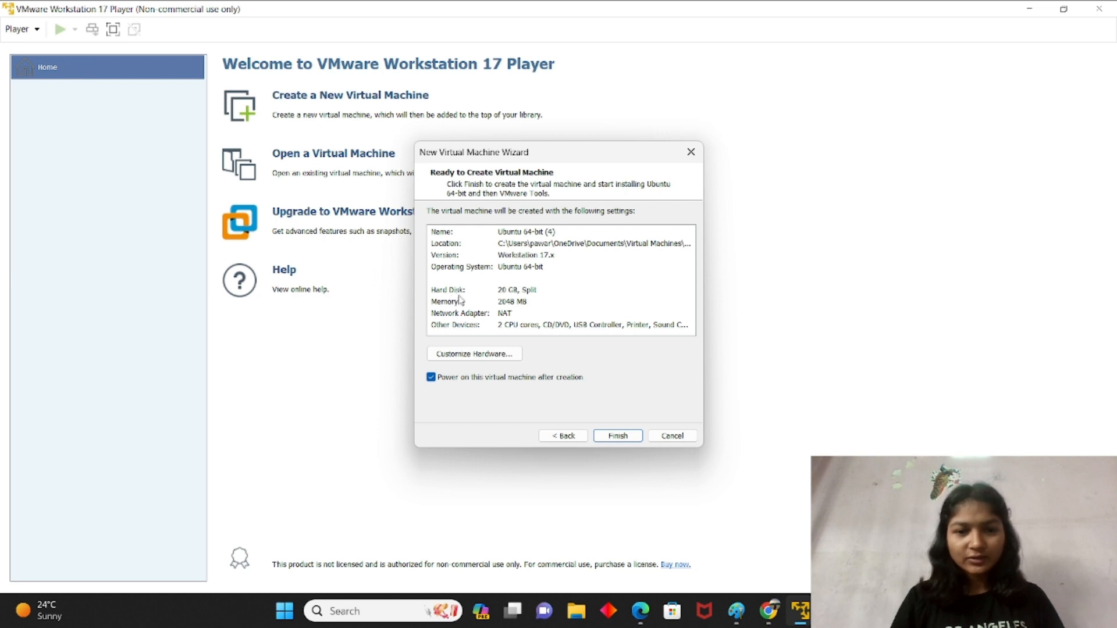
{"action": "left_click", "coordinate": [518, 294]}
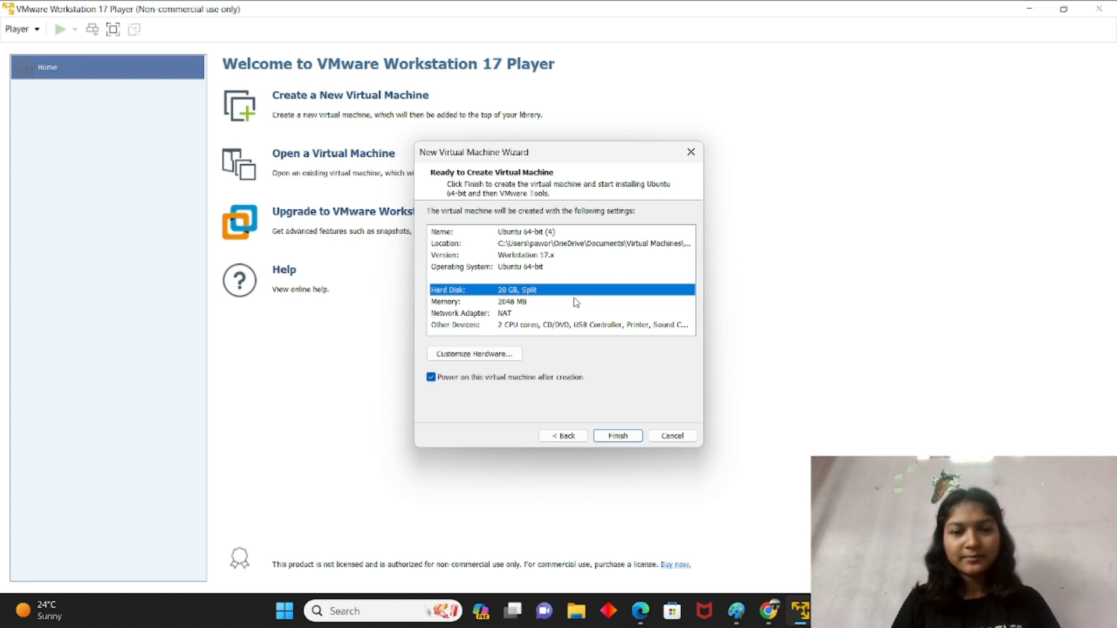
{"action": "left_click", "coordinate": [514, 316]}
{"action": "left_click", "coordinate": [521, 327]}
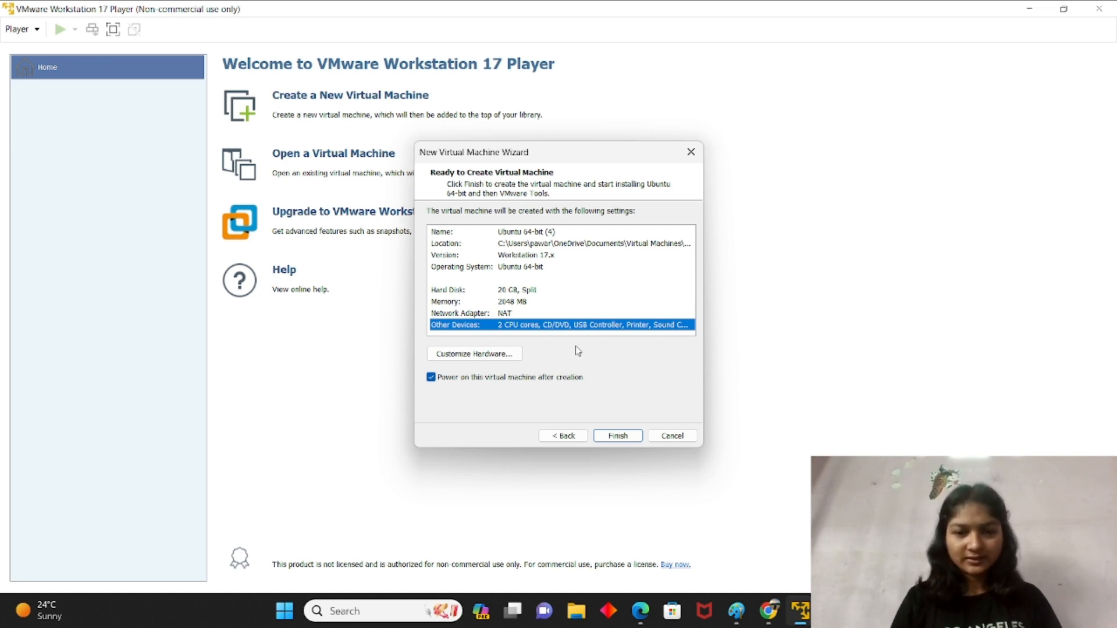
Step: Review the hardware settings without changes, then finish creating the Ubuntu 64-bit (4) VM
{"action": "left_click", "coordinate": [479, 356]}
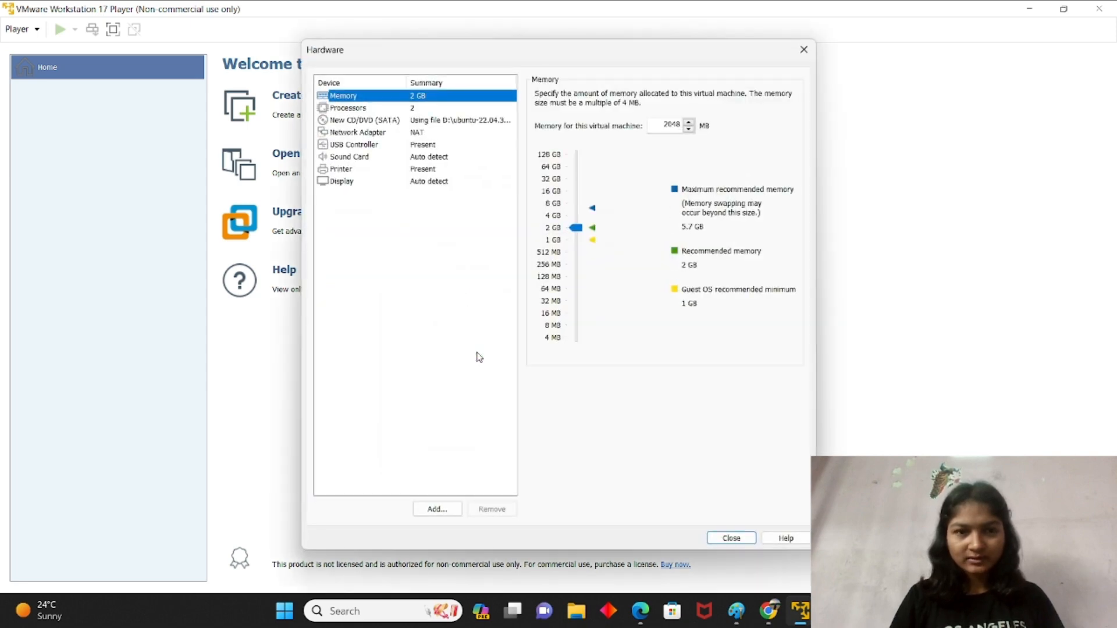
{"action": "left_click", "coordinate": [805, 50]}
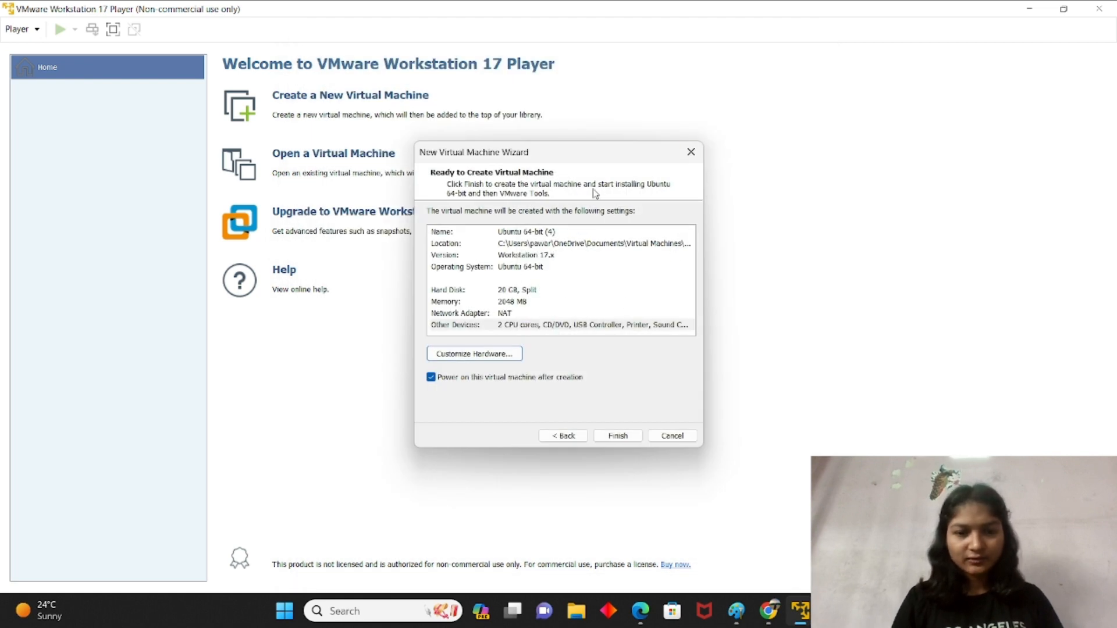
{"action": "left_click", "coordinate": [623, 437]}
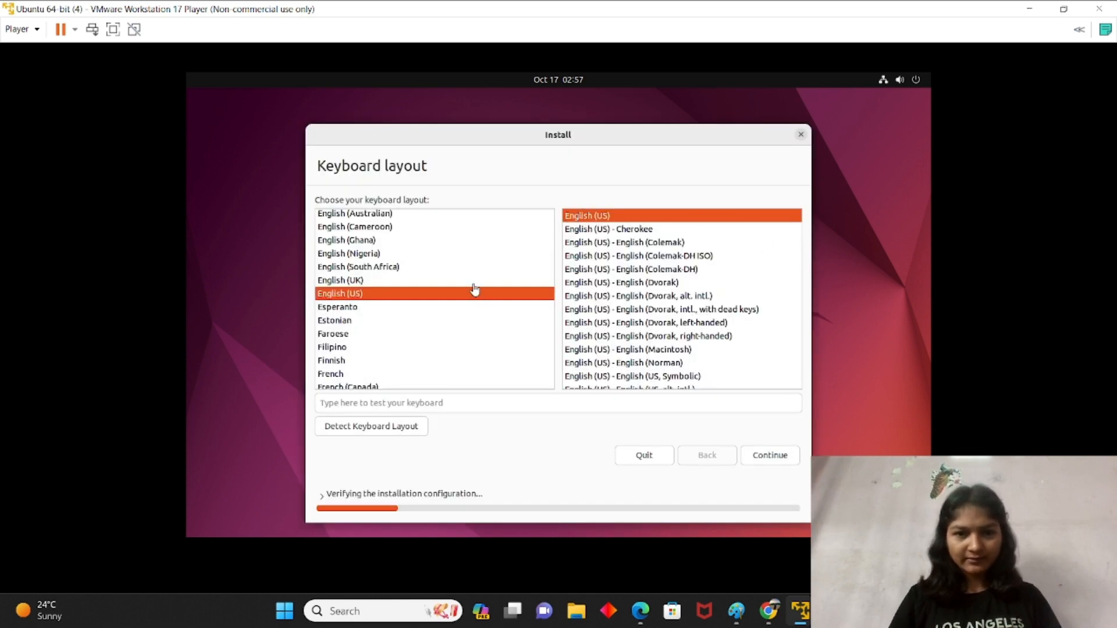
Step: Choose English (US) keyboard layout and continue with Normal installation
{"action": "left_click", "coordinate": [420, 297]}
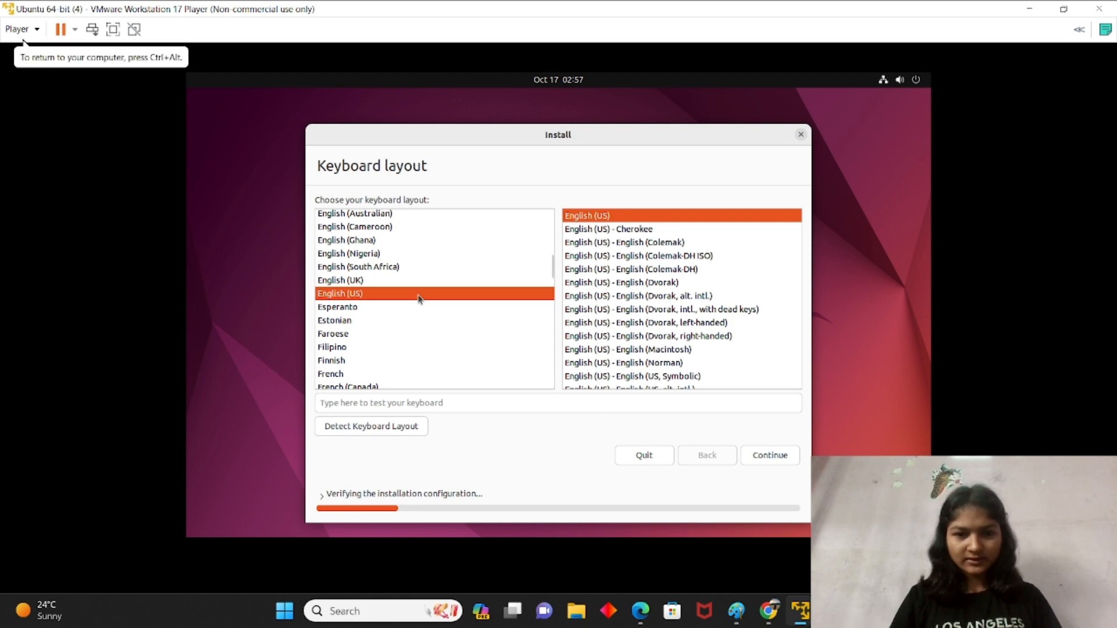
{"action": "left_click", "coordinate": [788, 457]}
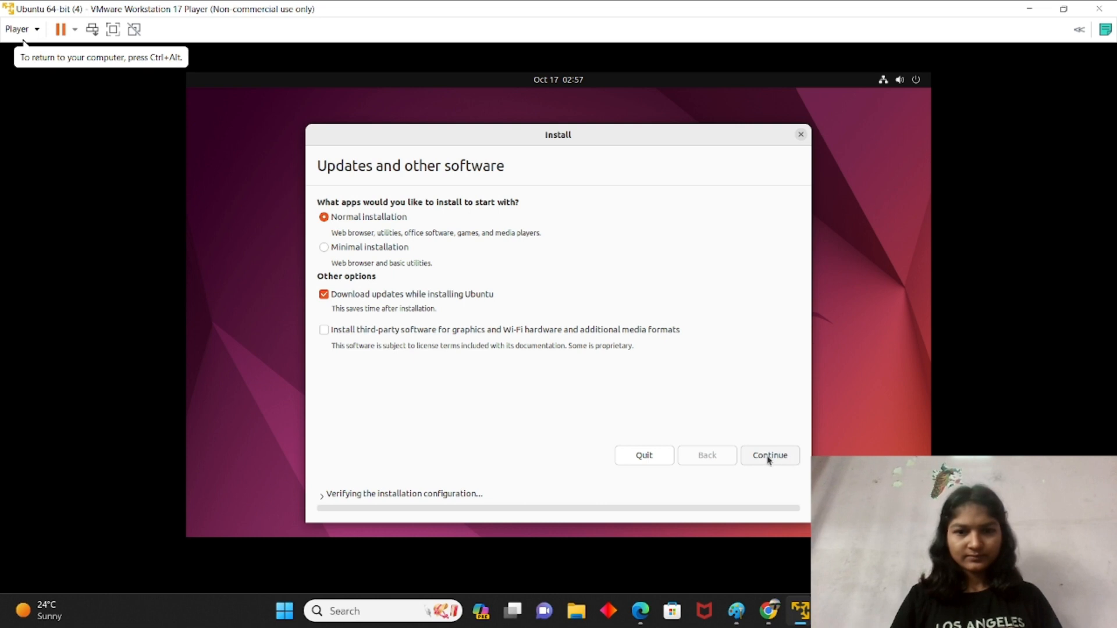
{"action": "left_click", "coordinate": [769, 459]}
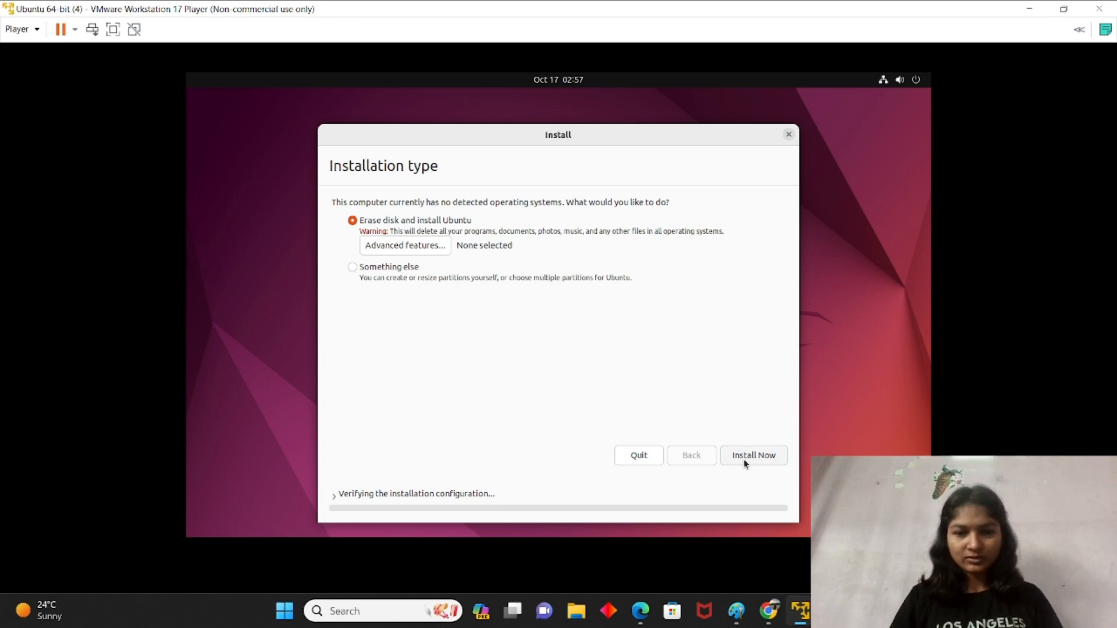
Step: Install Ubuntu with 'Erase disk and install Ubuntu' and confirm writing changes to disk
{"action": "left_click", "coordinate": [745, 464]}
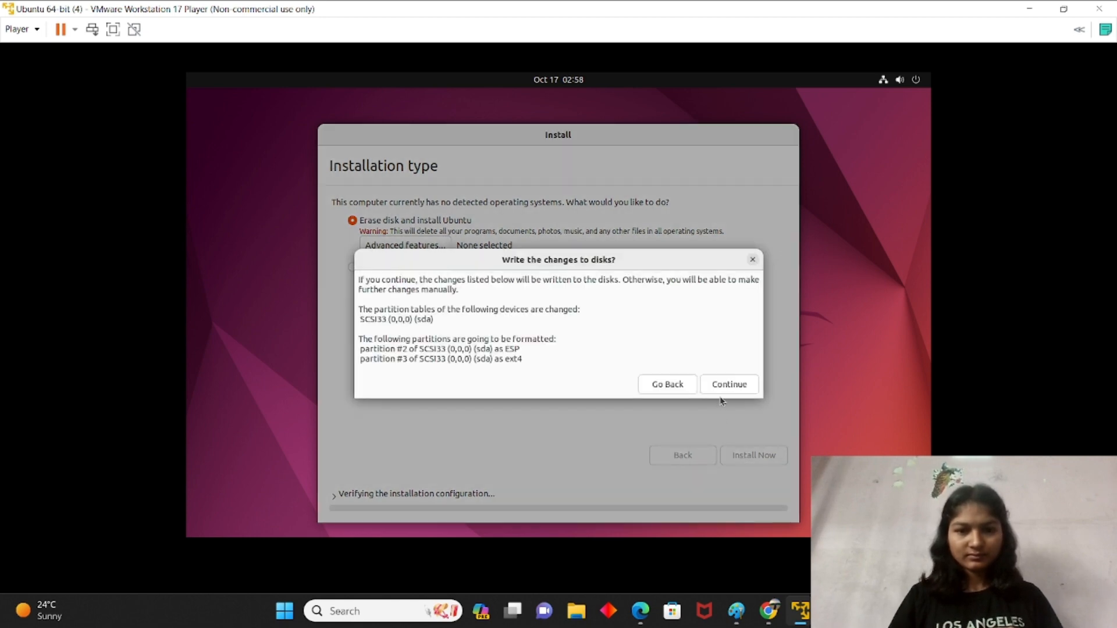
{"action": "left_click", "coordinate": [730, 386]}
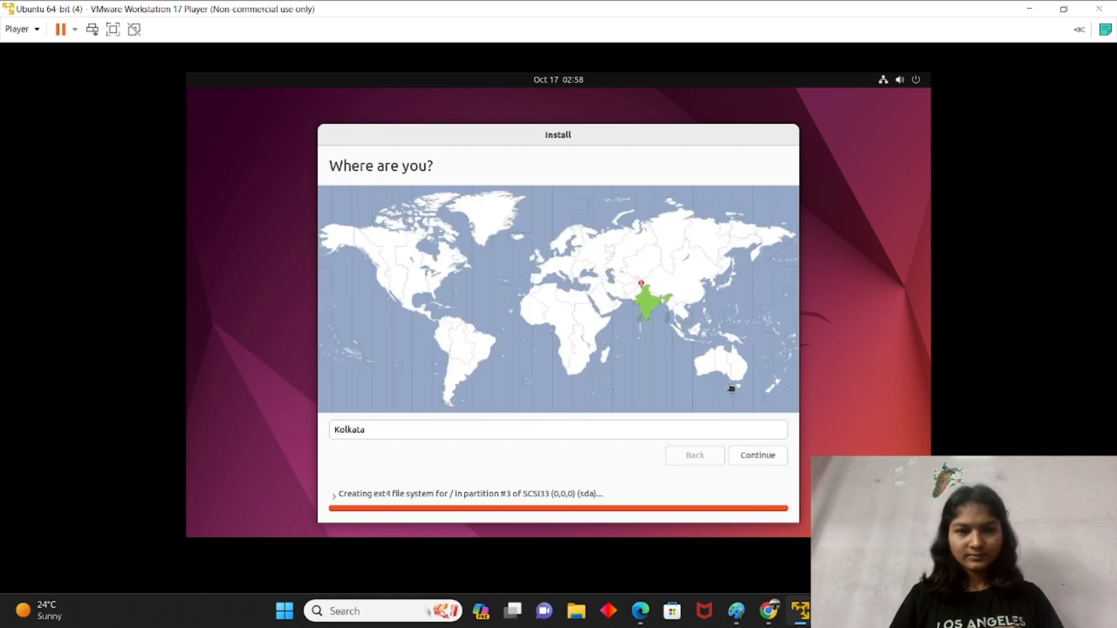
Step: Accept Kolkata as the location and continue to the Who are you? page
{"action": "left_click", "coordinate": [757, 459]}
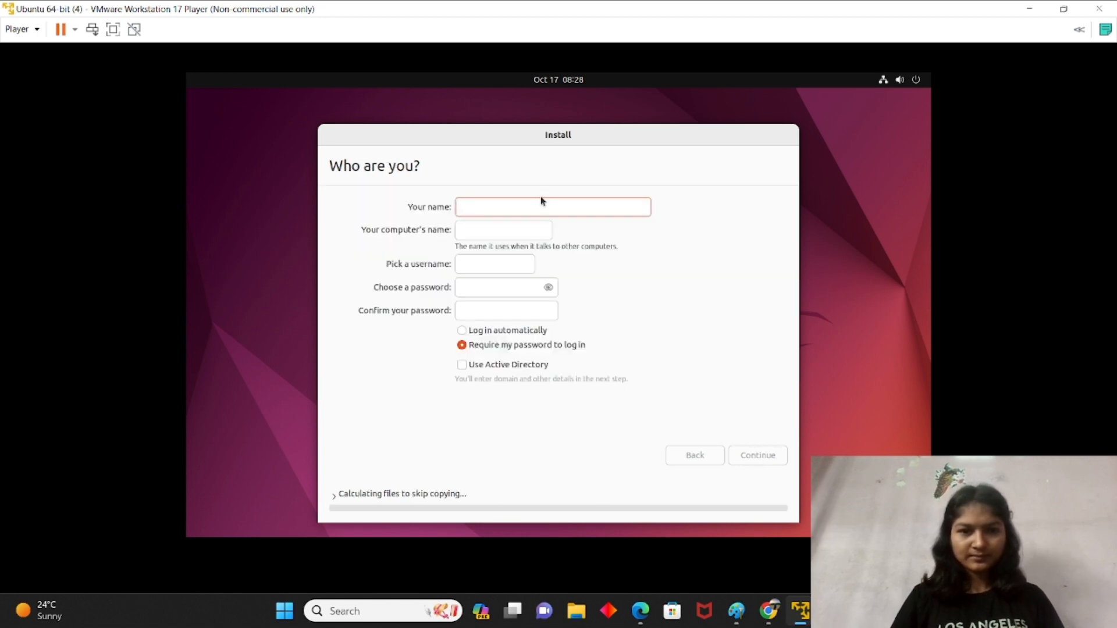
Step: Enter the user's name to auto-fill computer name and username, set and confirm a password, then continue
{"action": "type", "text": "kajal"}
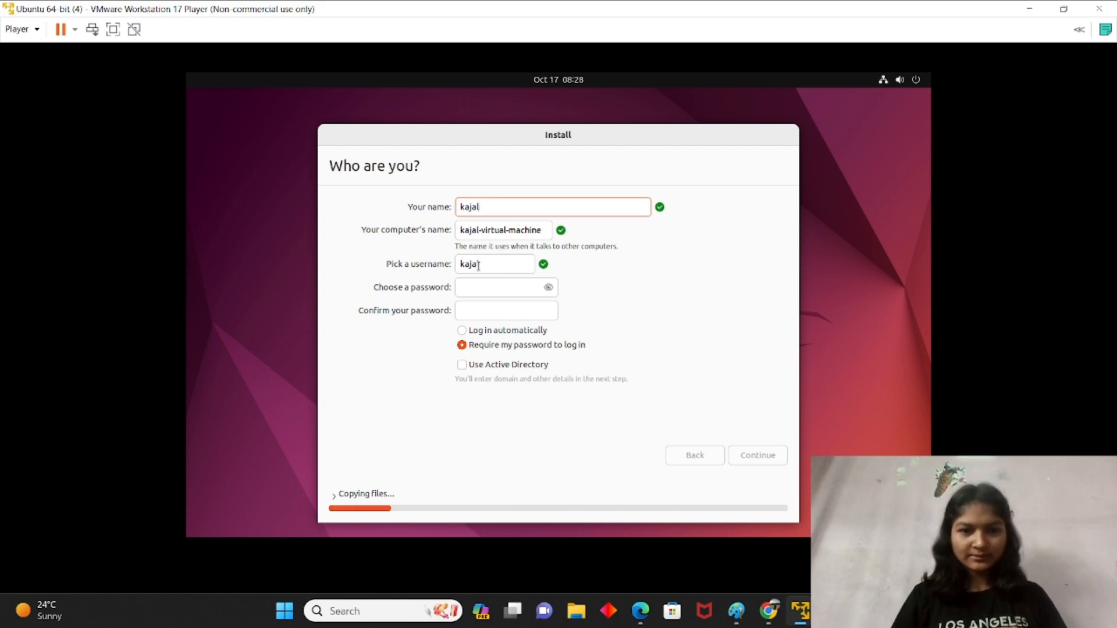
{"action": "left_click", "coordinate": [471, 285]}
{"action": "type", "text": "1234"}
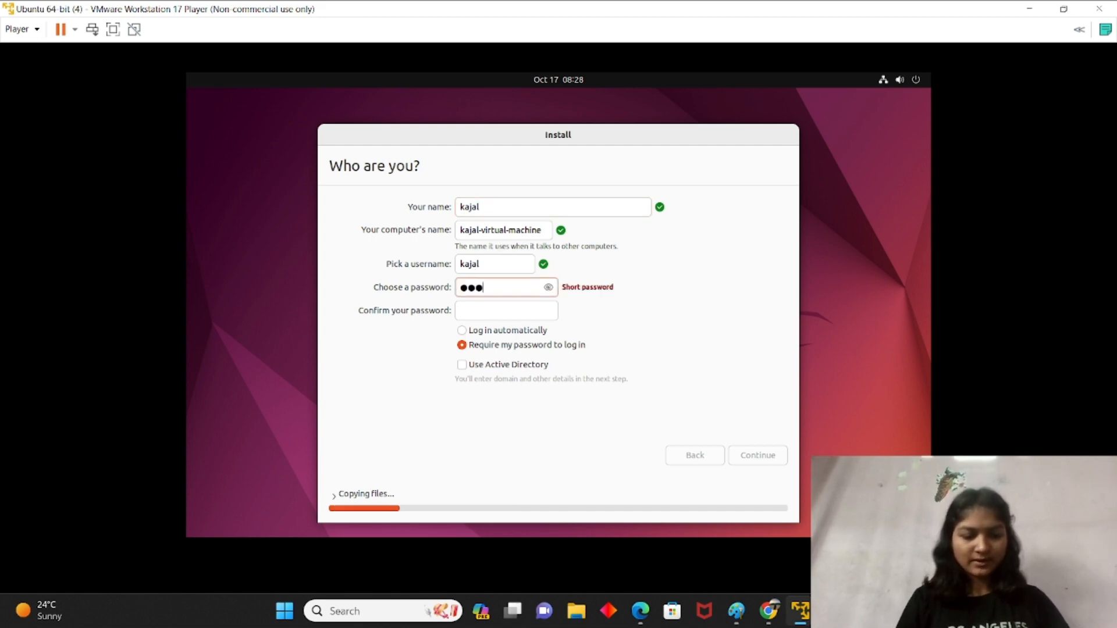
{"action": "left_click", "coordinate": [470, 306]}
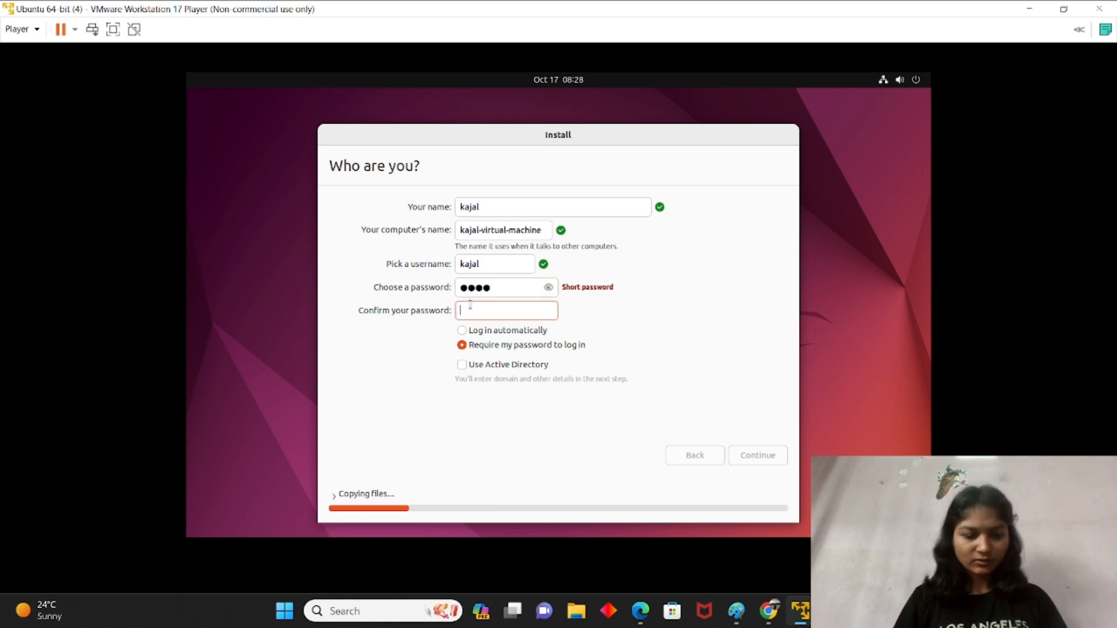
{"action": "type", "text": "1234"}
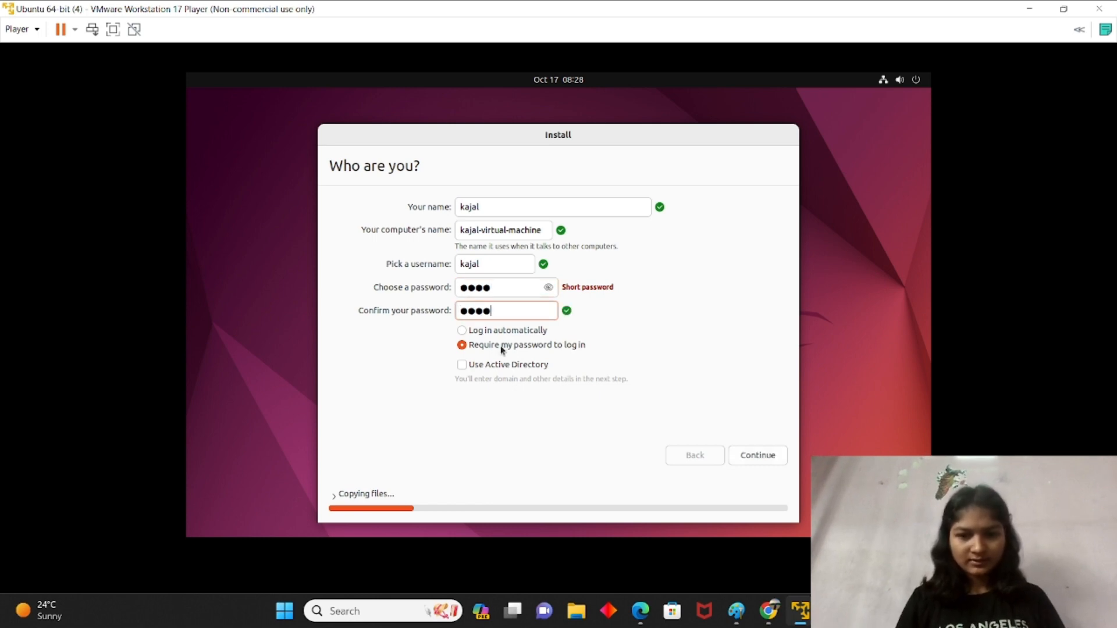
{"action": "left_click", "coordinate": [770, 458]}
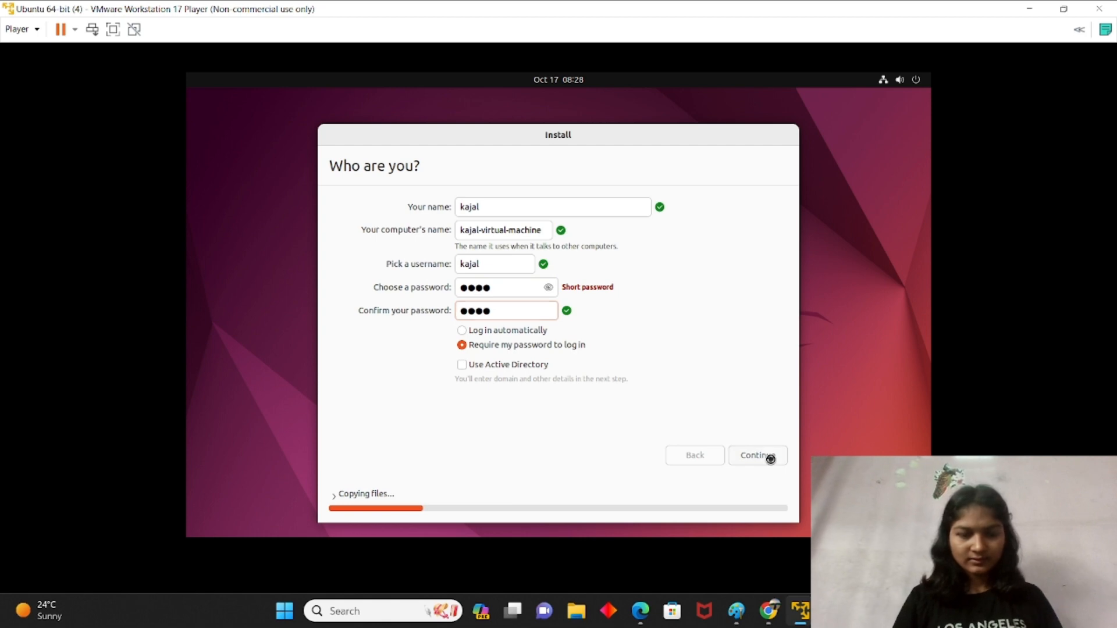